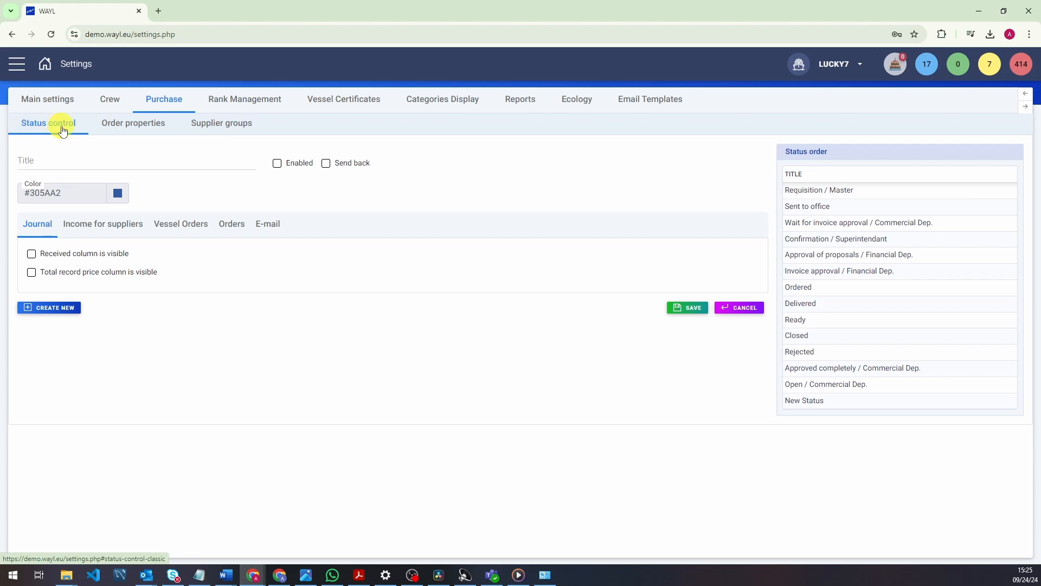
Look through the purchase settings for order properties, supplier groups and status control.
left_click(122, 125)
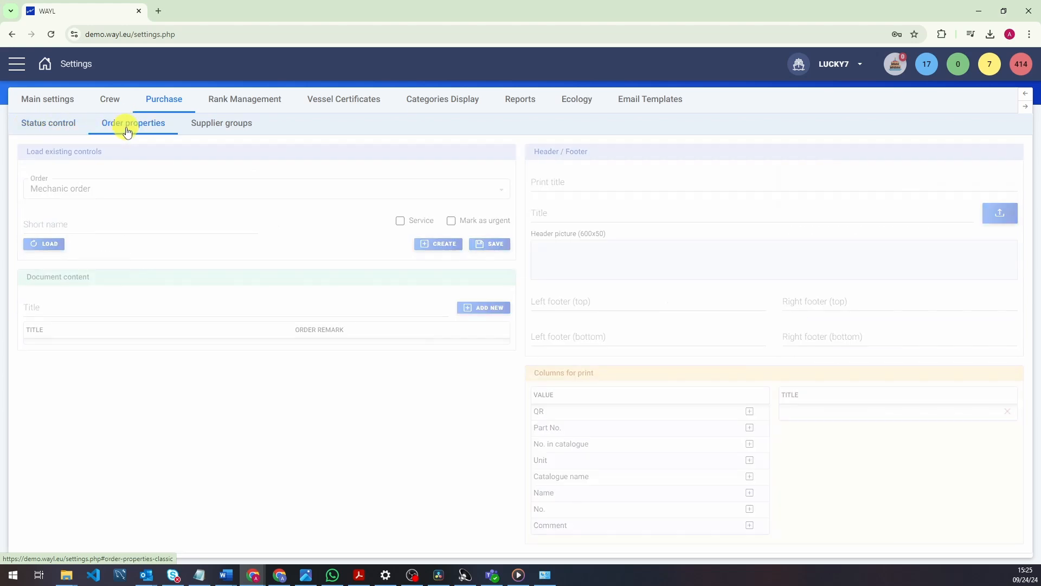
left_click(212, 128)
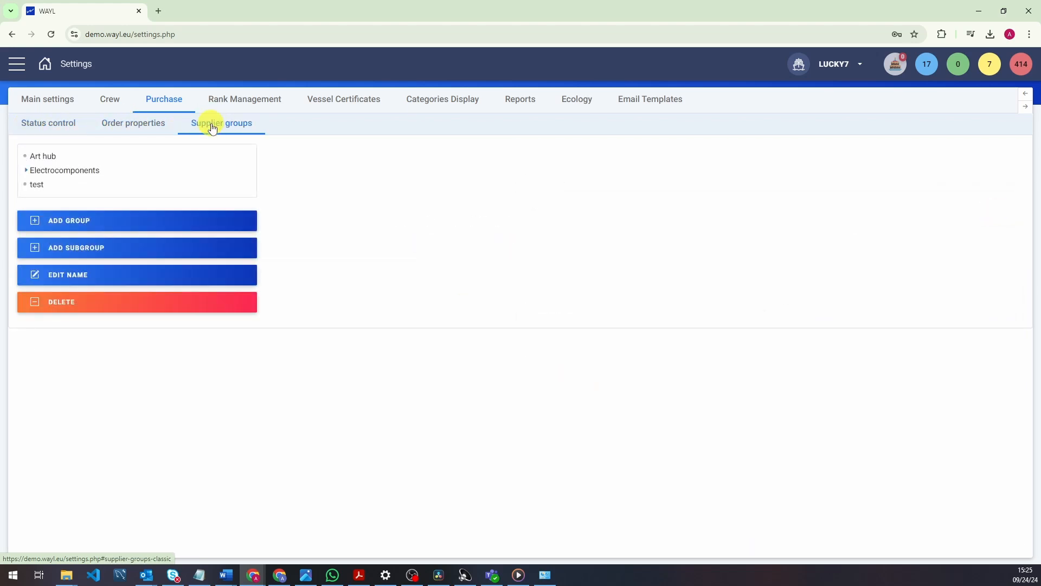
left_click(76, 126)
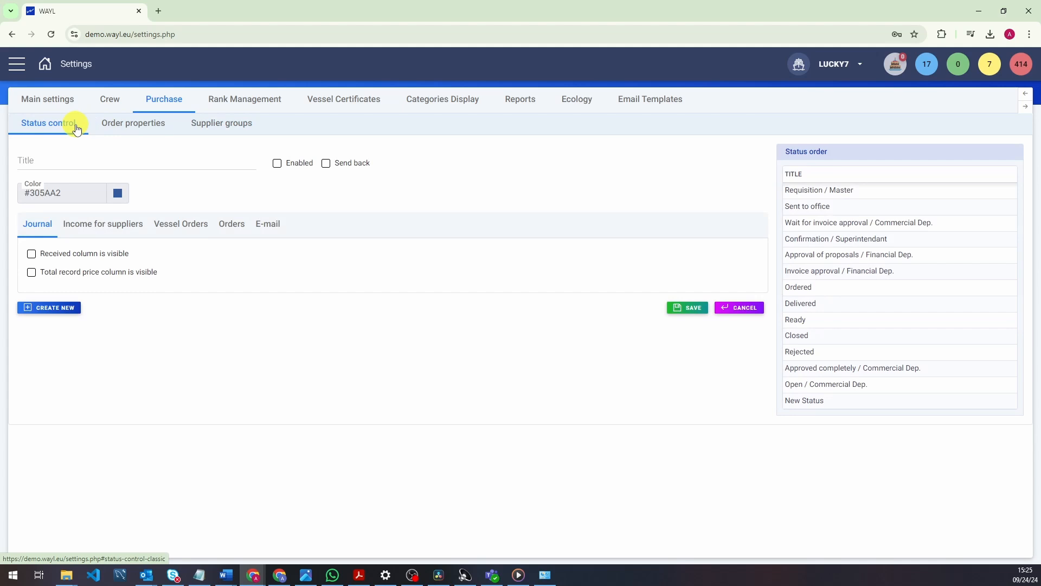
left_click(136, 126)
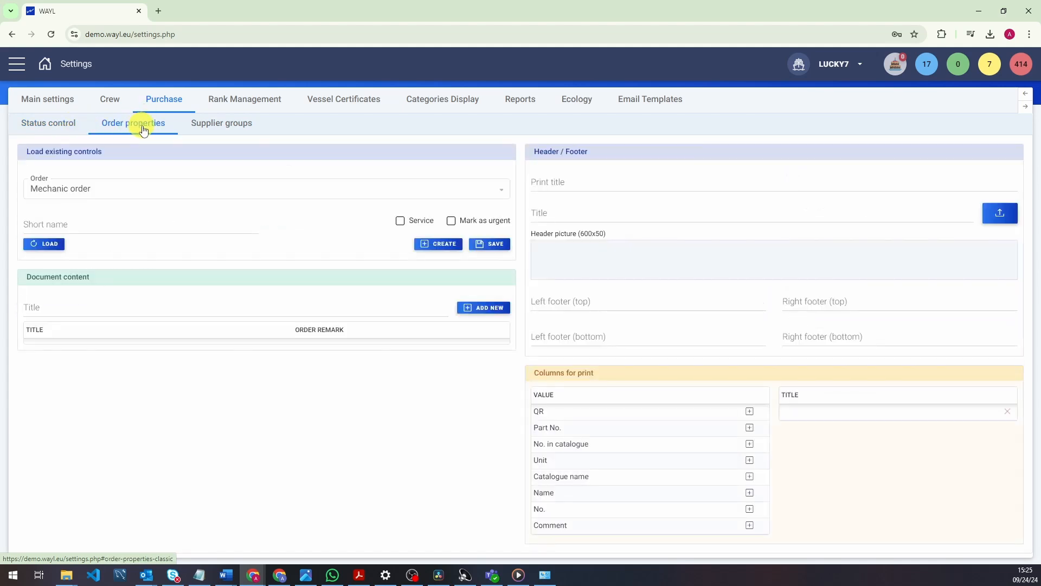
left_click(215, 131)
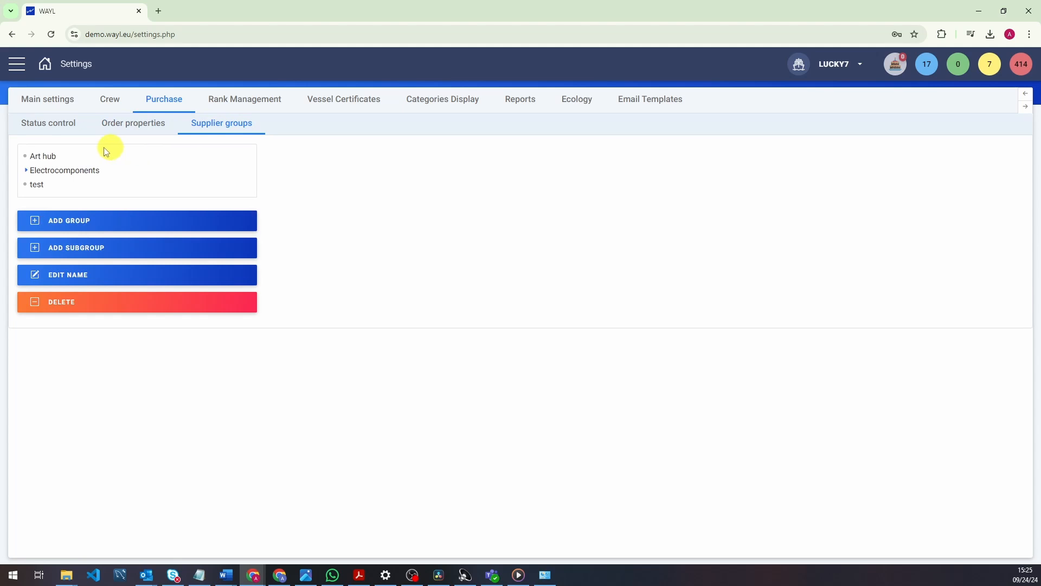
Create a new purchase status titled New Status11 in the status control settings and save it.
left_click(47, 128)
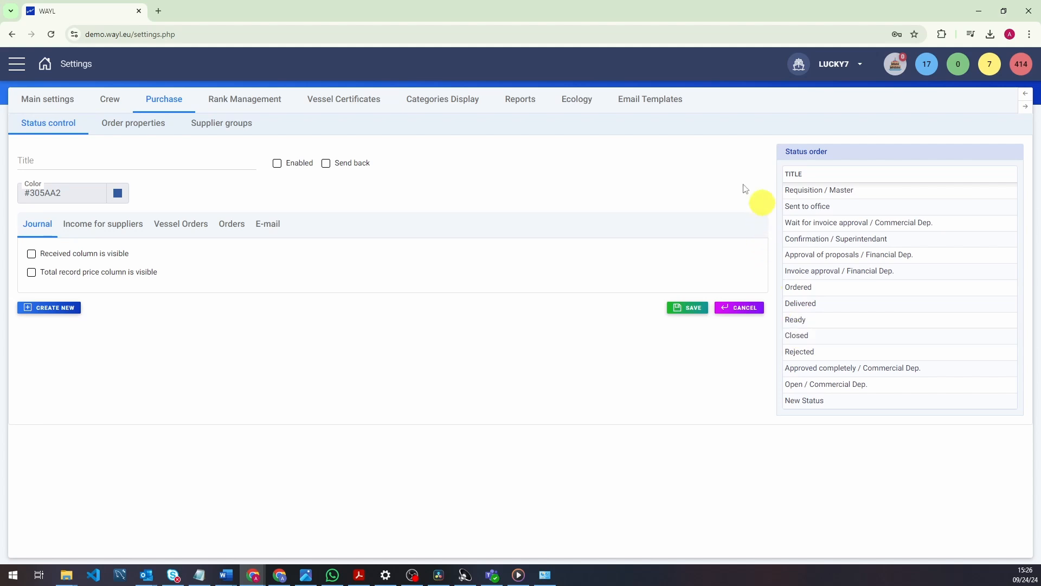
left_click(50, 308)
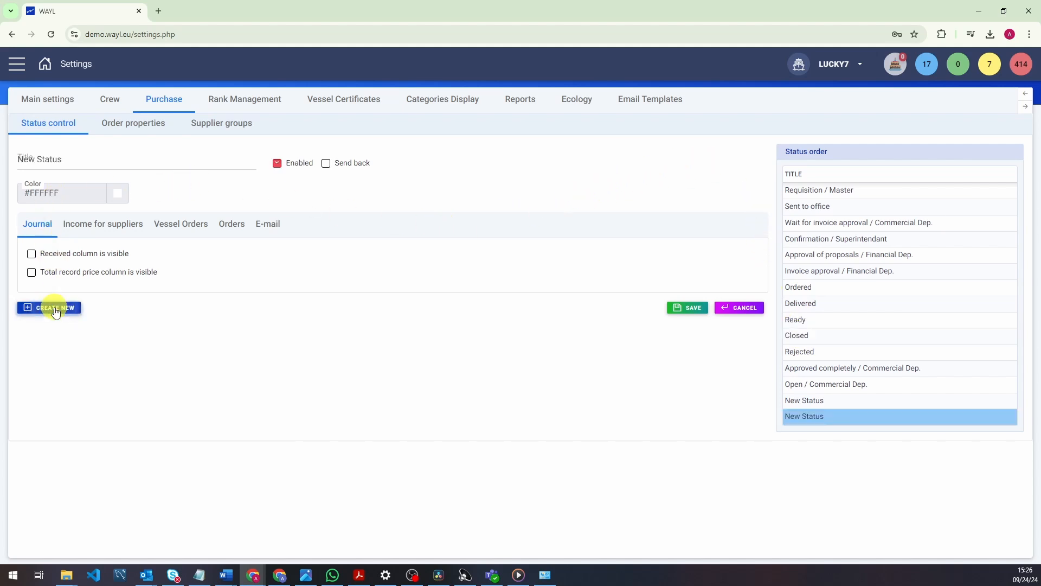
left_click(85, 158)
type("11")
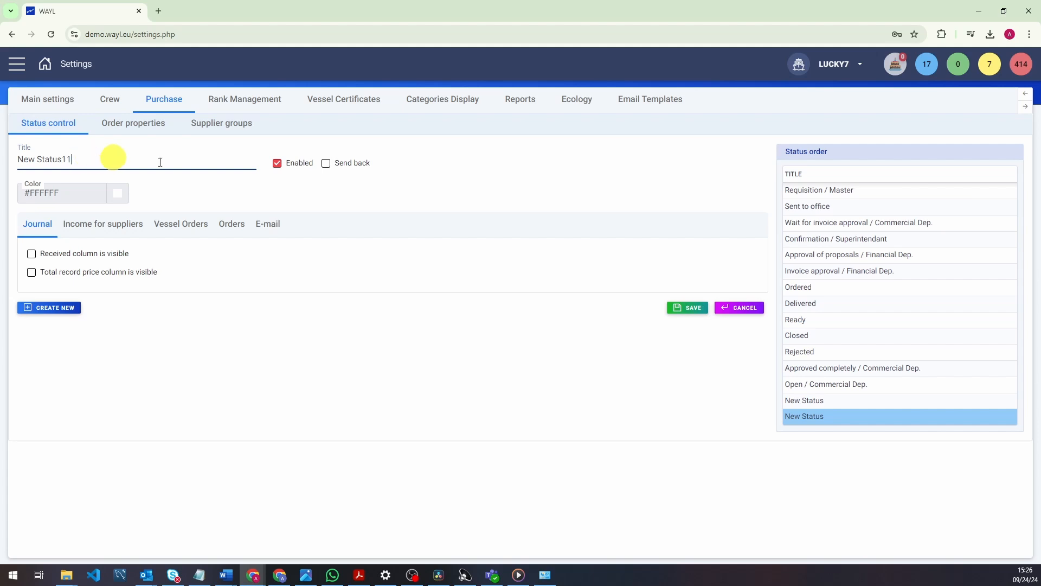
left_click(685, 311)
Set the color of New Status11 to dark red #981616.
left_click(120, 193)
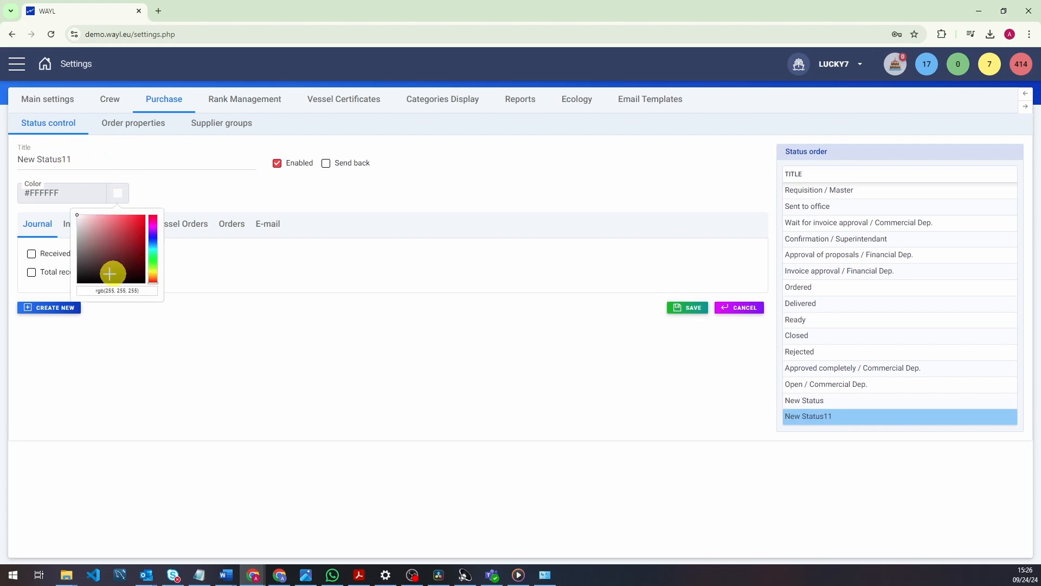
left_click_drag(112, 271, 163, 226)
left_click(214, 194)
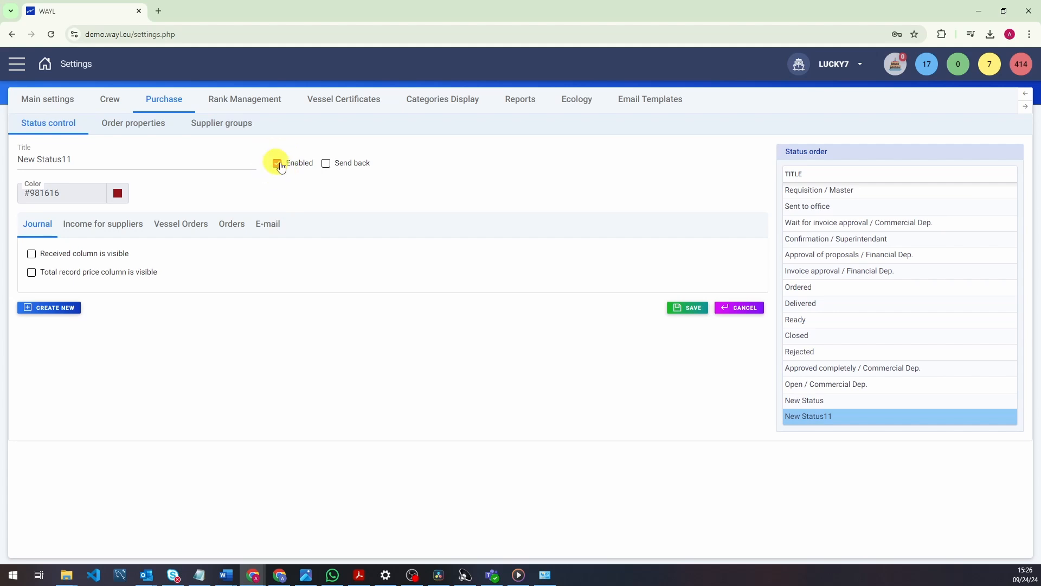
Allow sending back for New Status11 and make only the total record price column visible in its journal.
left_click(326, 164)
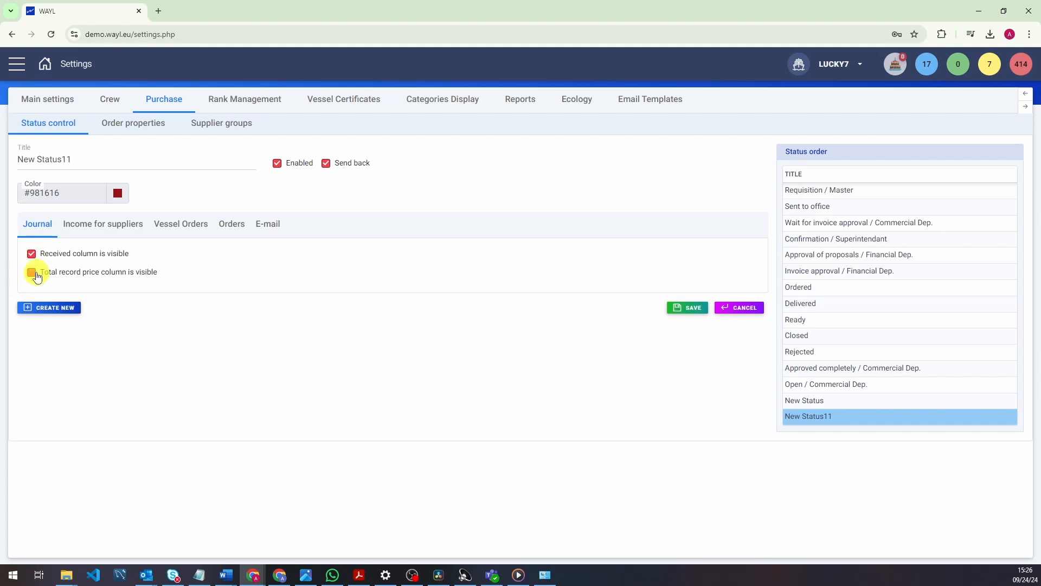
left_click(31, 273)
left_click(32, 253)
Review the status's options for supplier income, vessel orders and orders, and save the status.
left_click(87, 229)
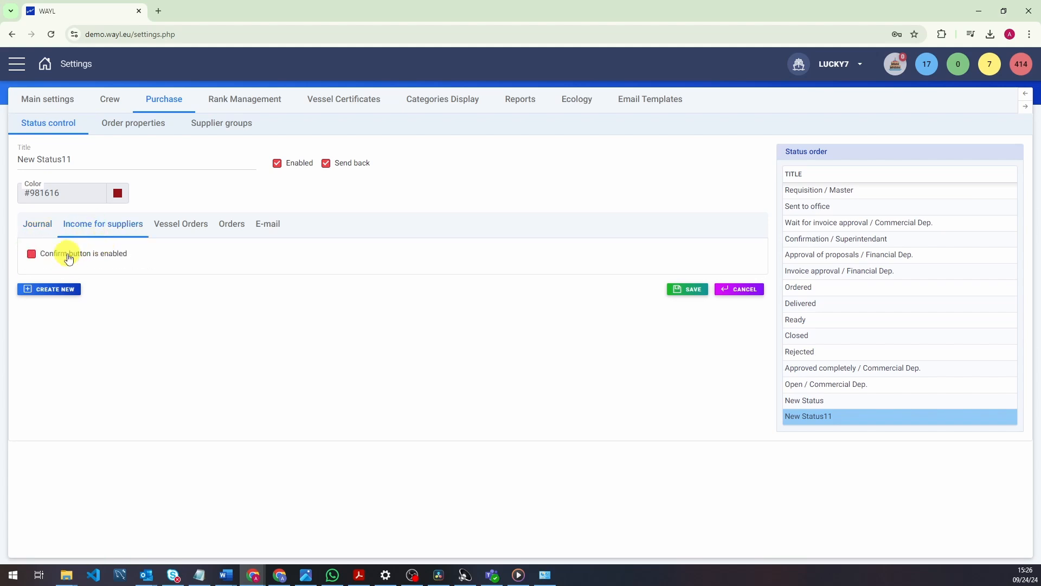
left_click(173, 225)
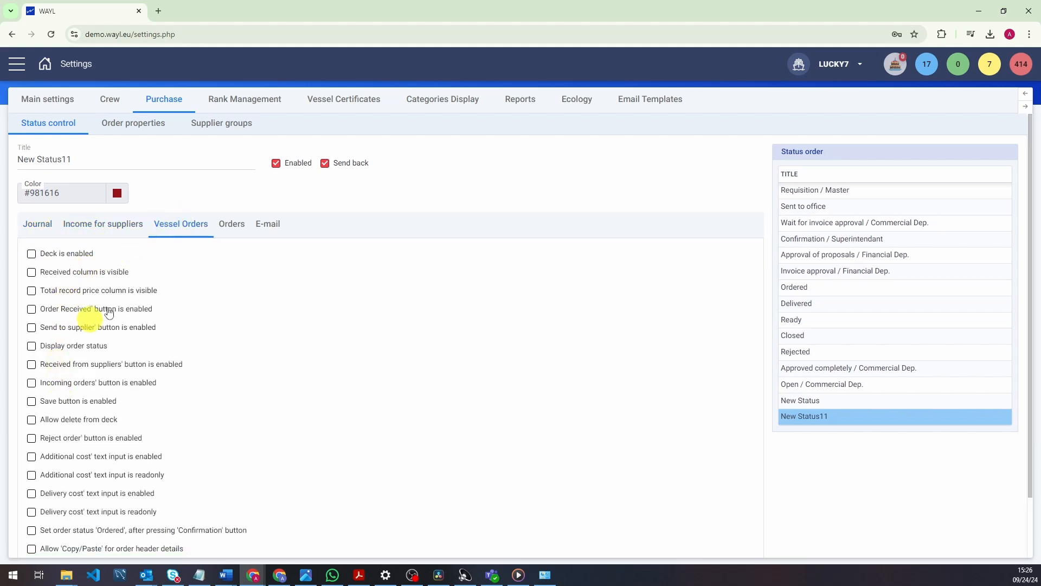
left_click(230, 225)
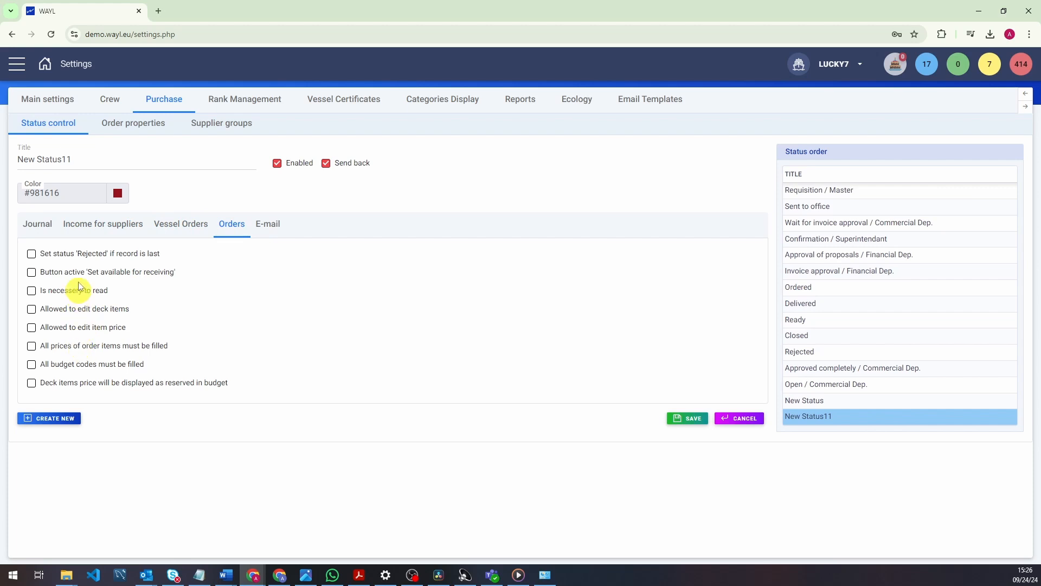
left_click(38, 224)
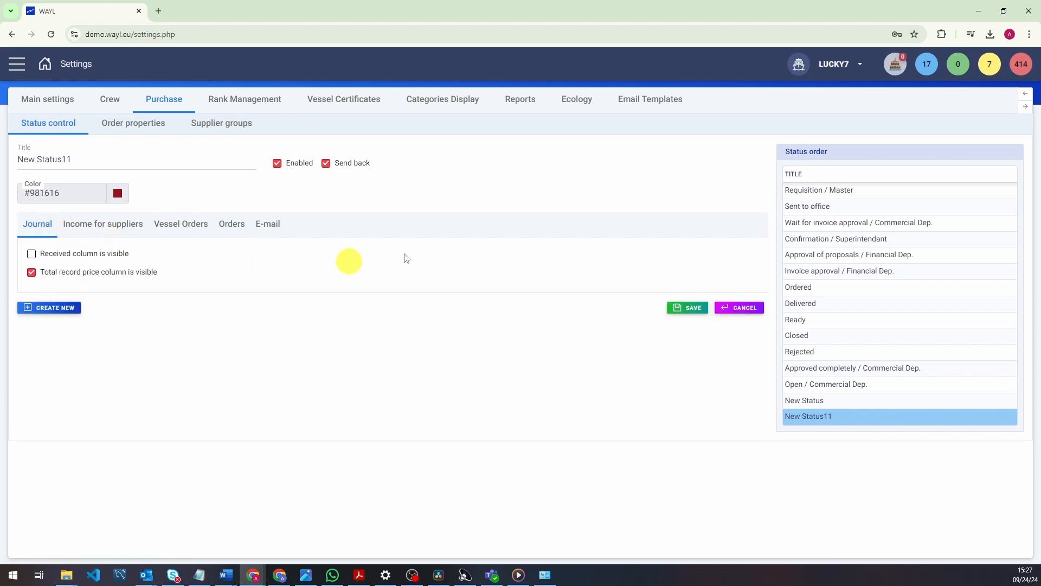
left_click(687, 309)
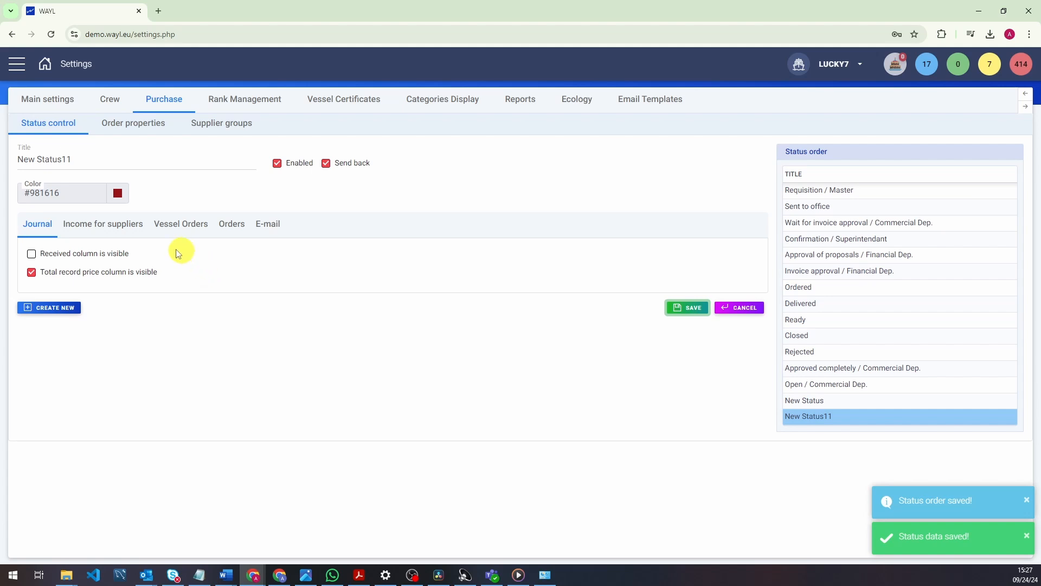
Review the list of existing order types in the order properties without choosing another one.
left_click(142, 122)
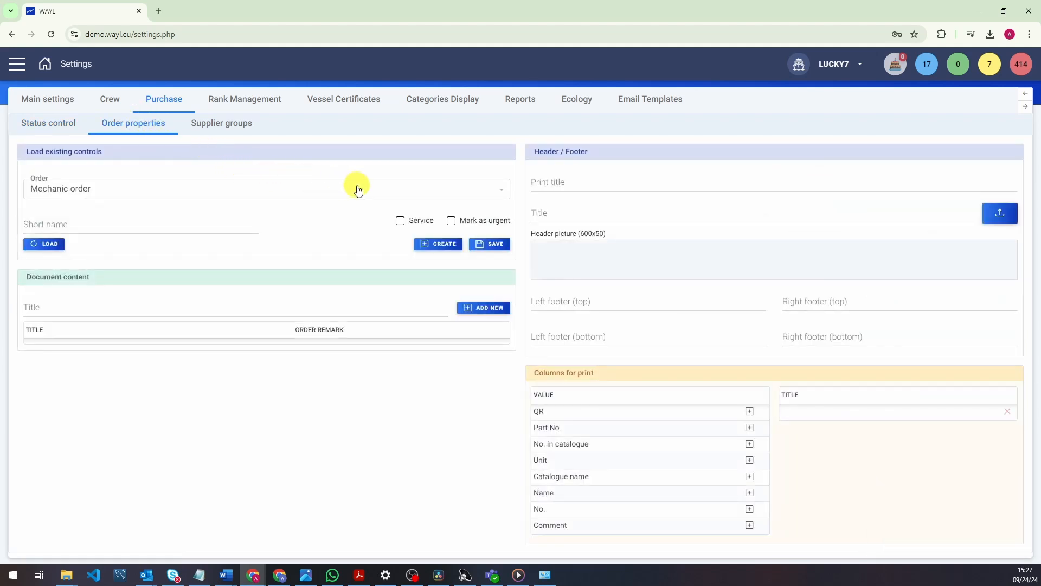
left_click(476, 192)
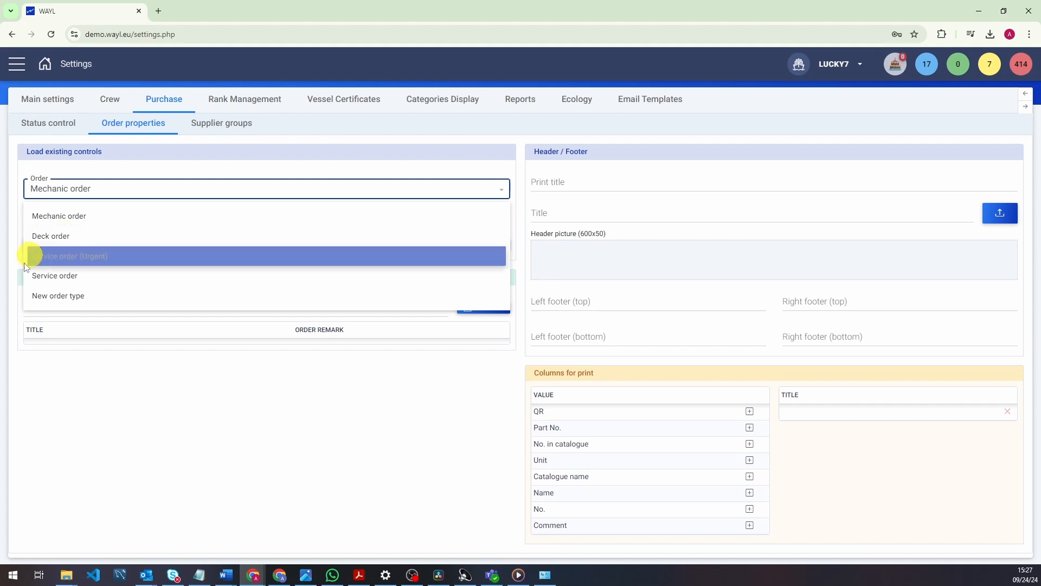
left_click(509, 187)
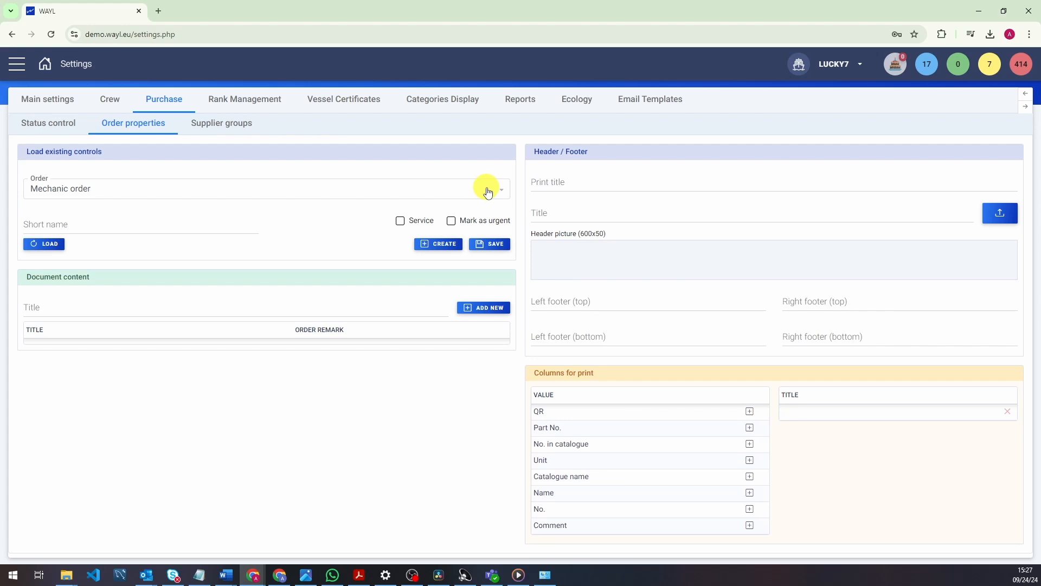
Create a new order type with the title New order 1 and the print title te.
left_click(445, 245)
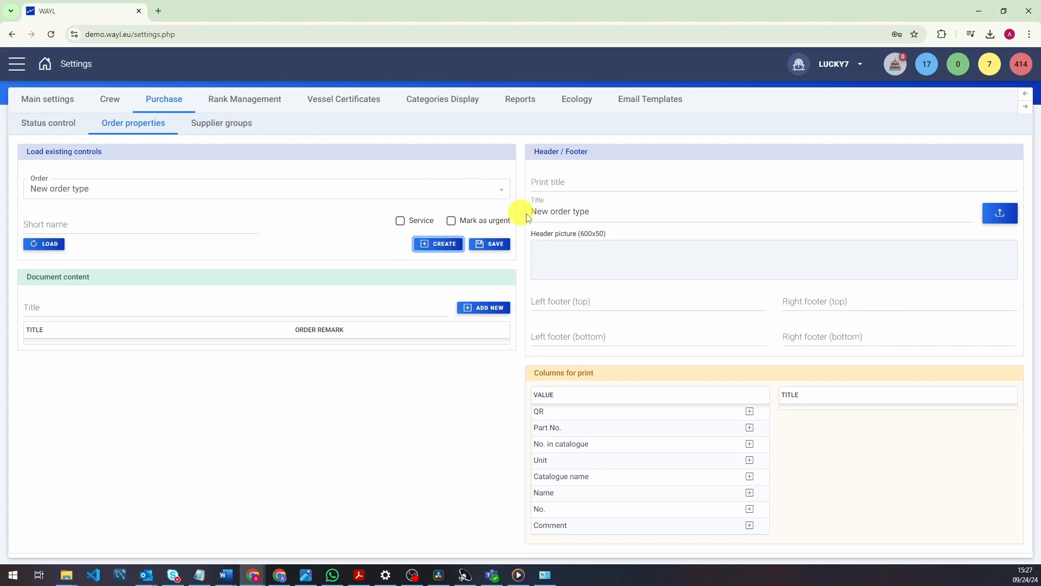
left_click(626, 212)
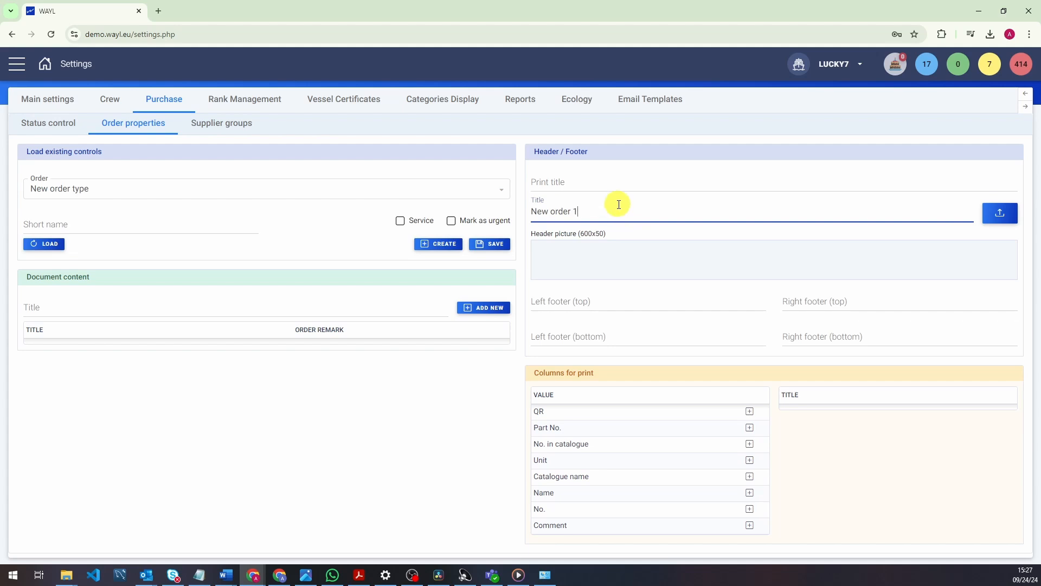
left_click(599, 181)
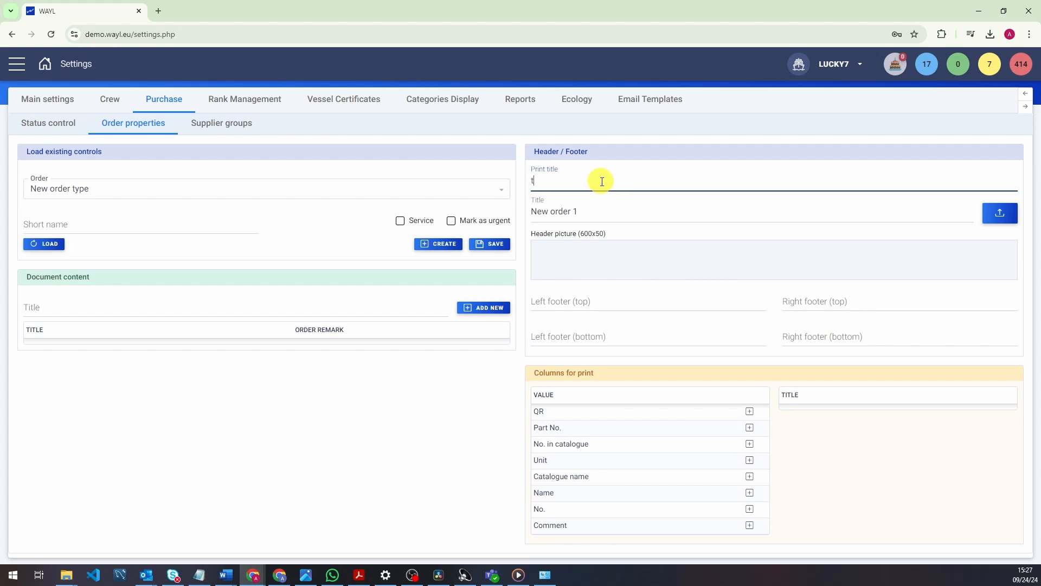
left_click(640, 301)
left_click(808, 302)
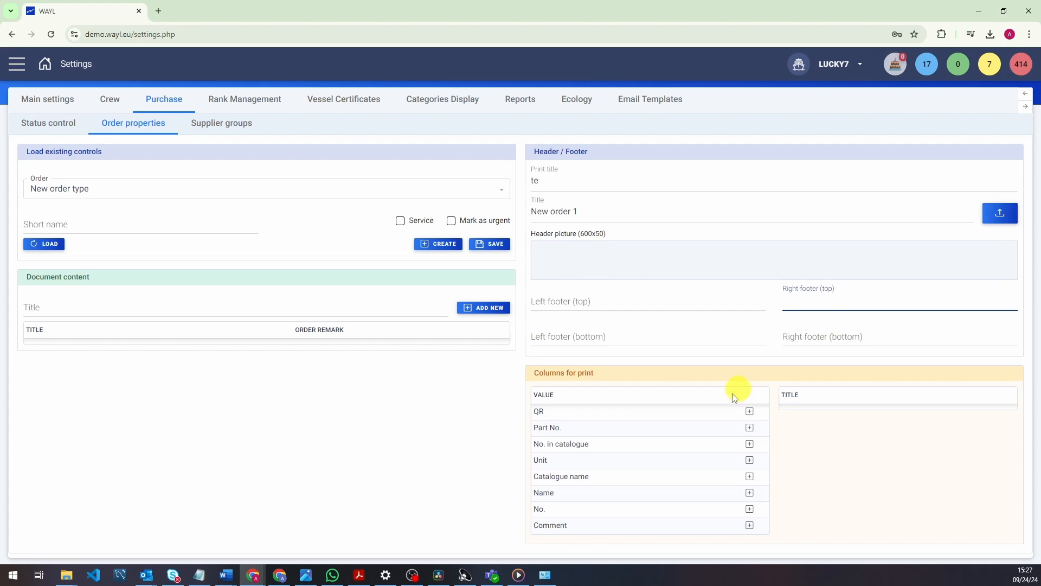
Add No. in catalogue, Unit, Catalogue name, Name, No., Comment and QR to the order type's print columns.
left_click(750, 443)
left_click(750, 460)
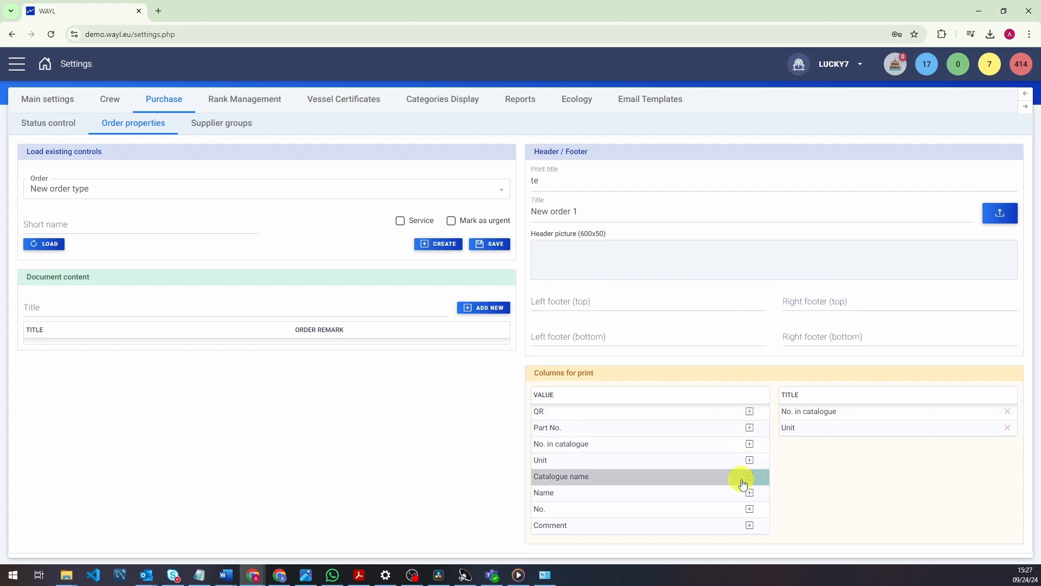
left_click(750, 476)
left_click(750, 493)
left_click(750, 509)
left_click(750, 525)
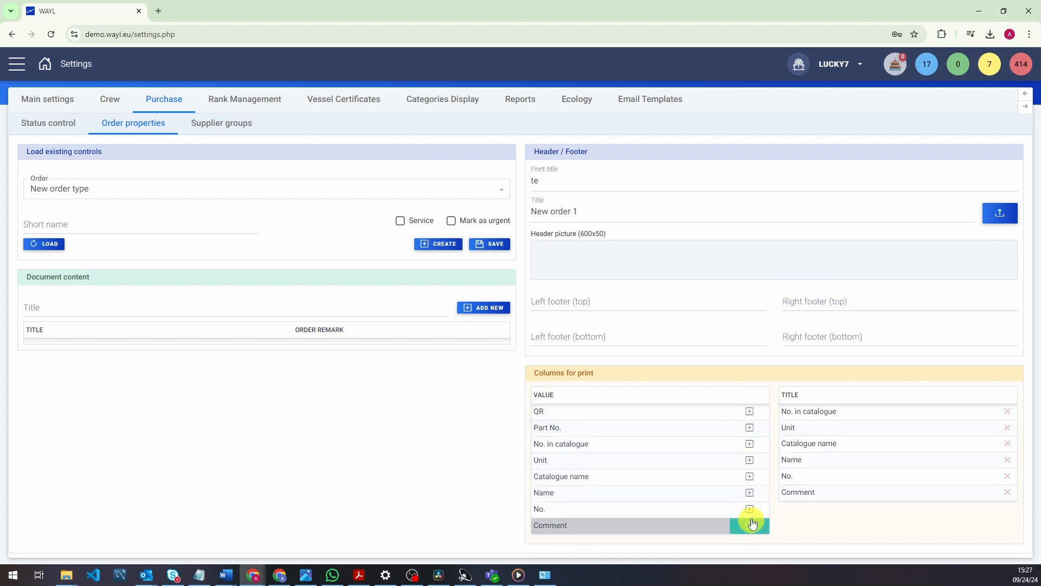
left_click(750, 415)
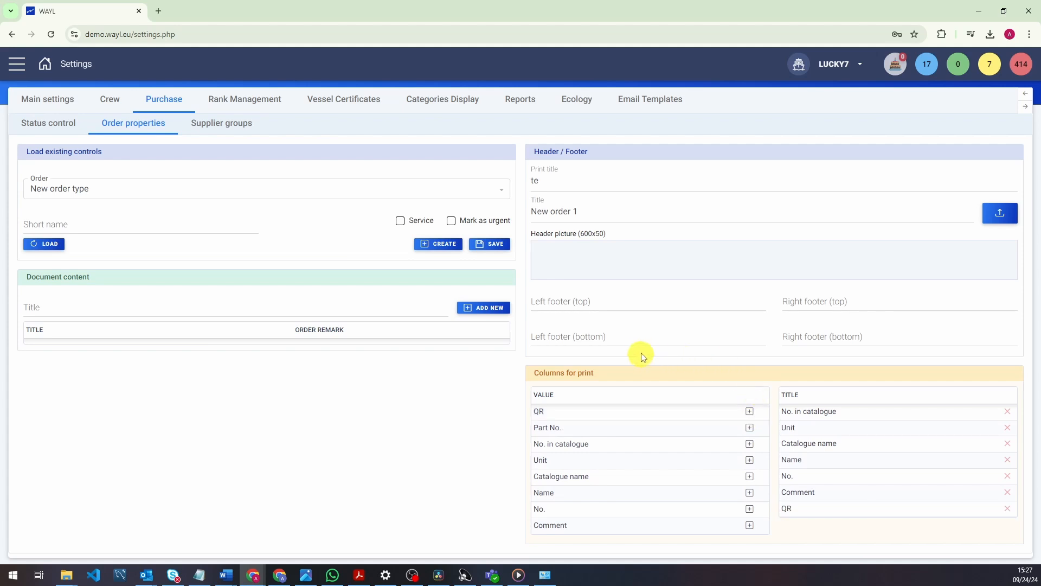
Add a document content item titled test marked as order remark, and save the order type with the short name test.
left_click(479, 312)
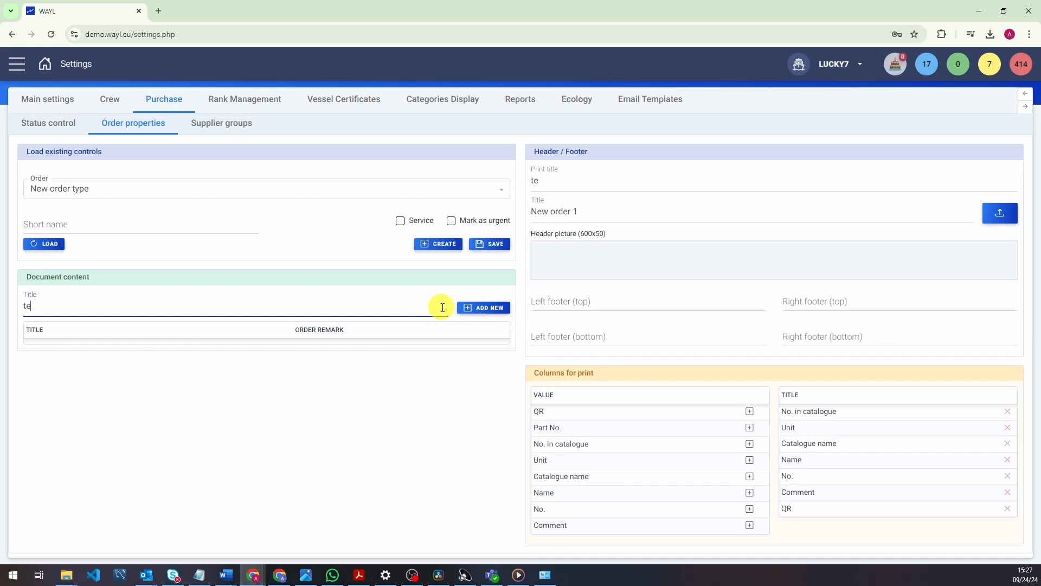
type("test")
left_click(483, 307)
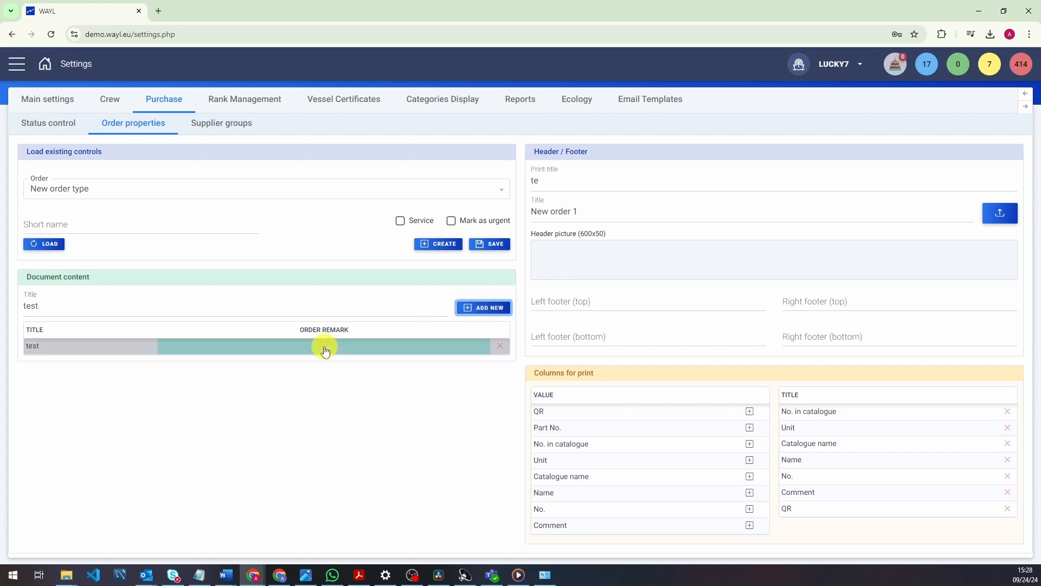
left_click(96, 226)
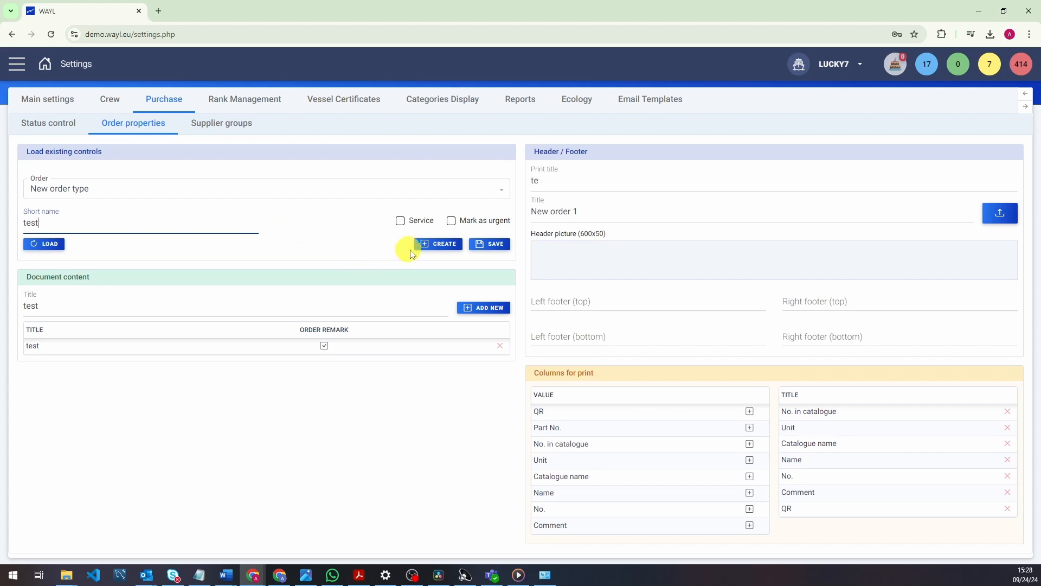
left_click(496, 245)
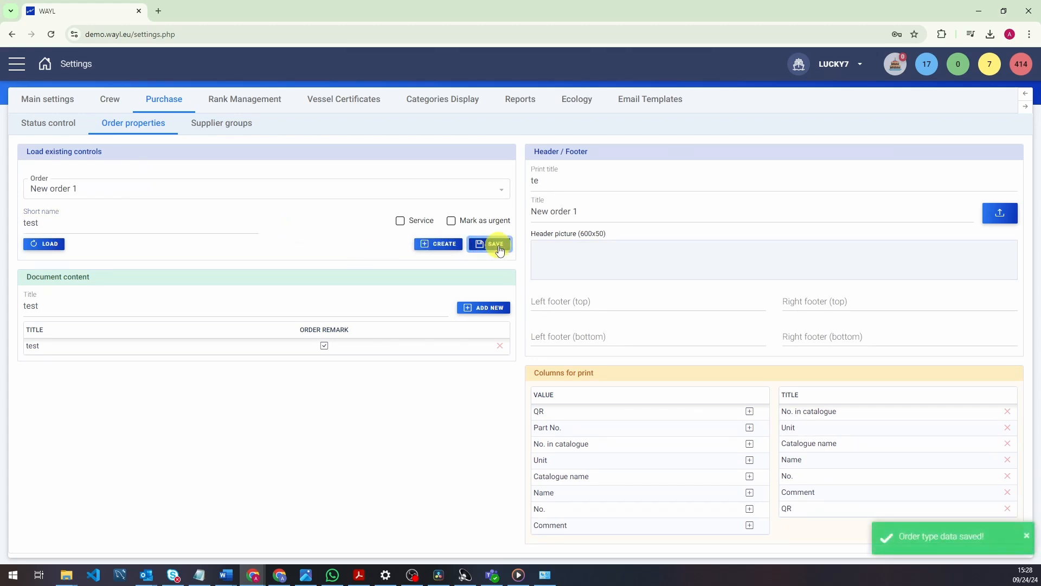
Load the properties of the existing Service order type.
left_click(244, 194)
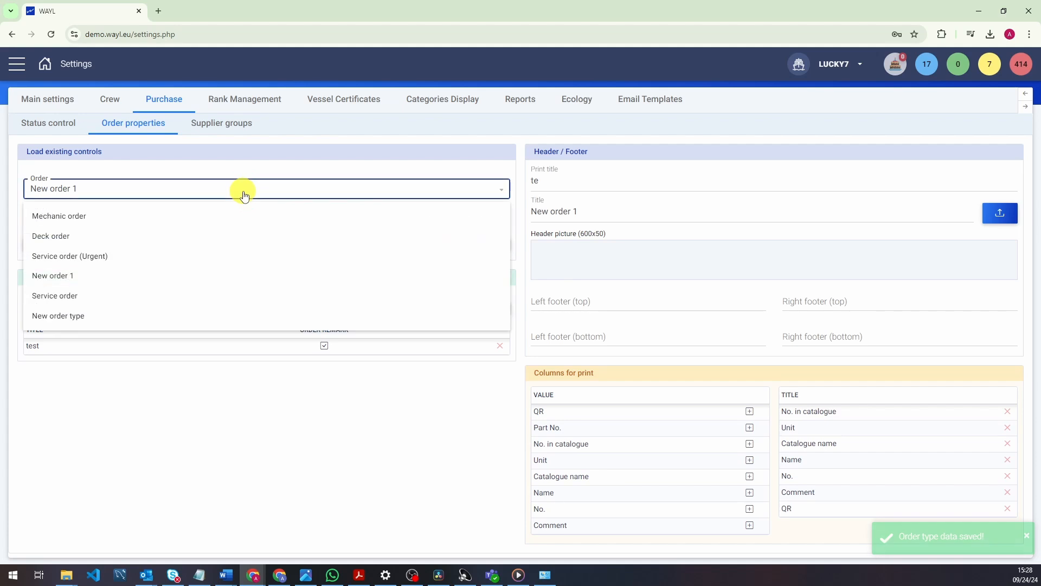
left_click(124, 307)
left_click(50, 247)
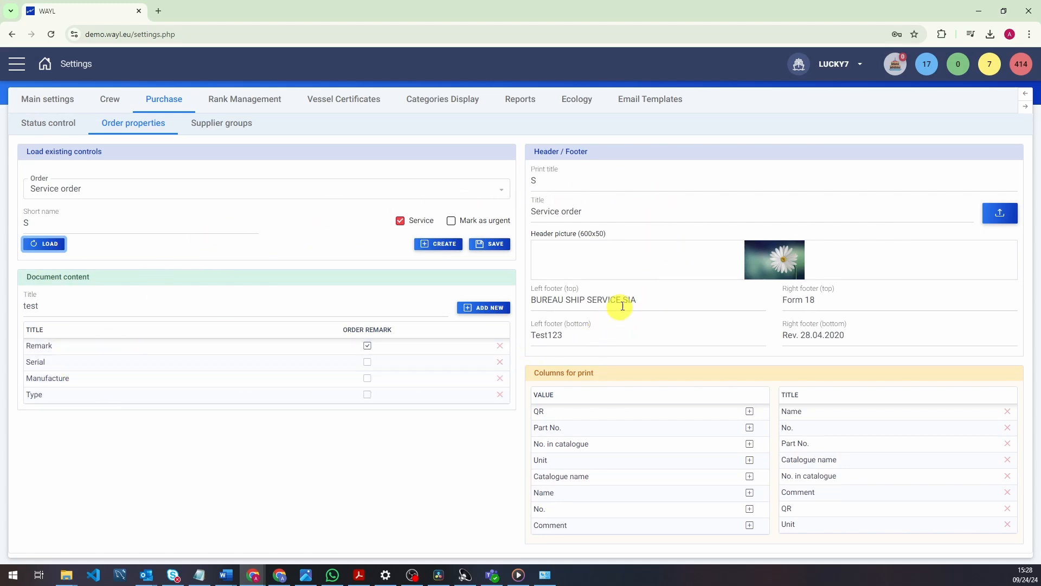
Expand Electrocomponents in the supplier groups and add a new top-level group named test.
left_click(235, 129)
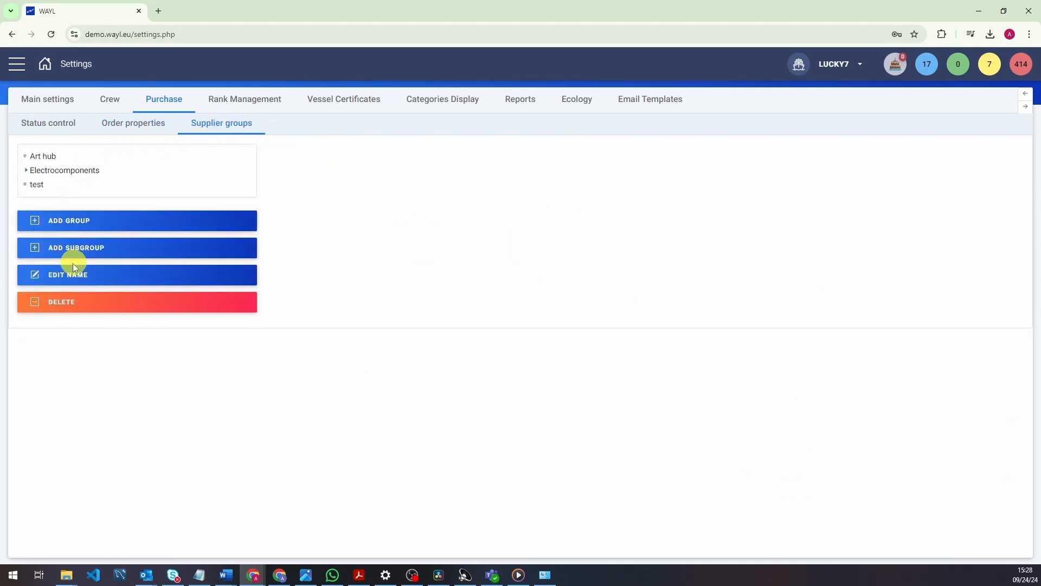
left_click(34, 171)
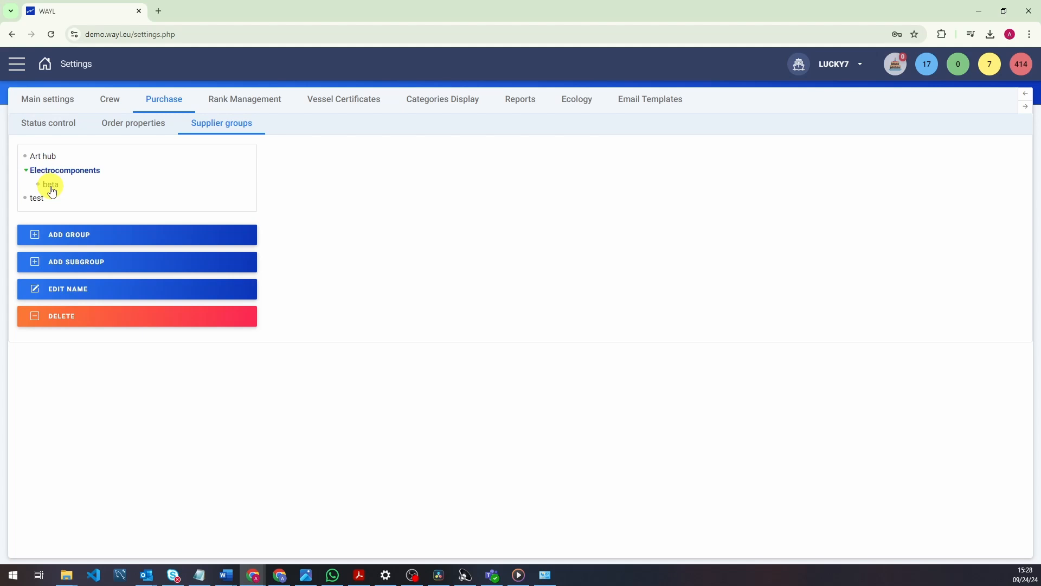
left_click(74, 234)
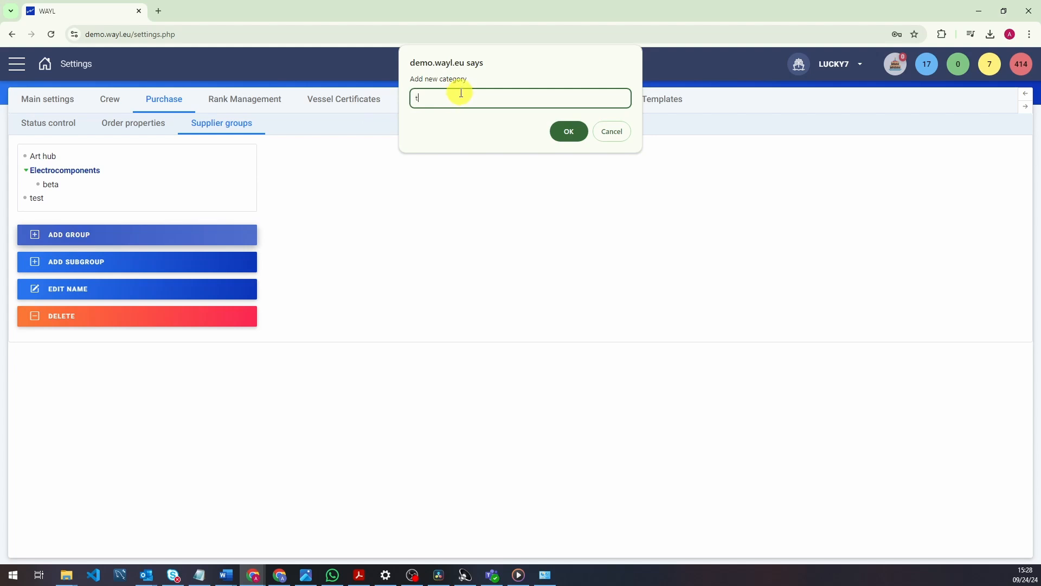
type("test")
left_click(568, 131)
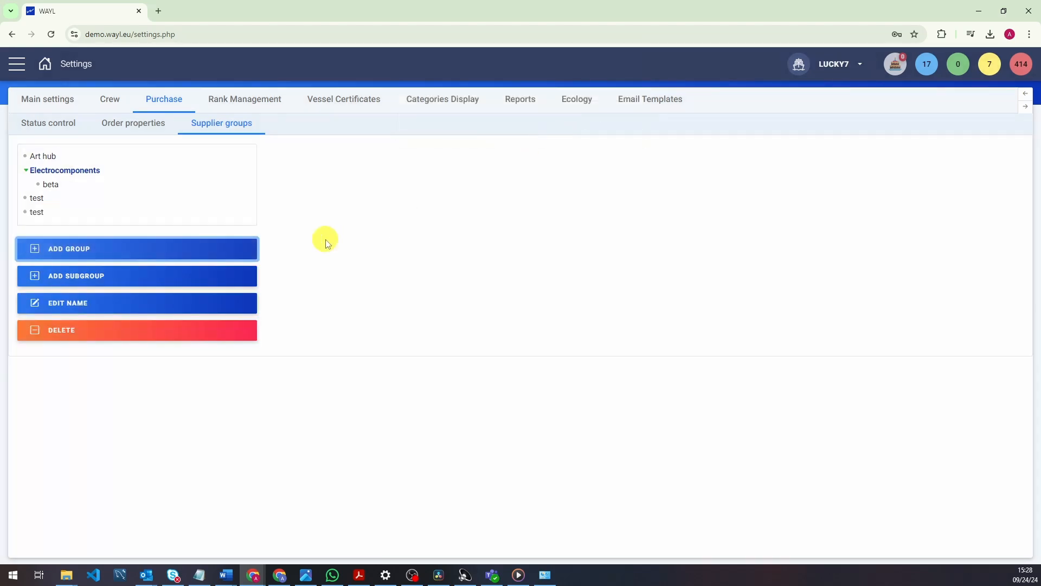
Rename the test supplier group directly below Electrocomponents as 11111 and delete that group.
left_click(36, 198)
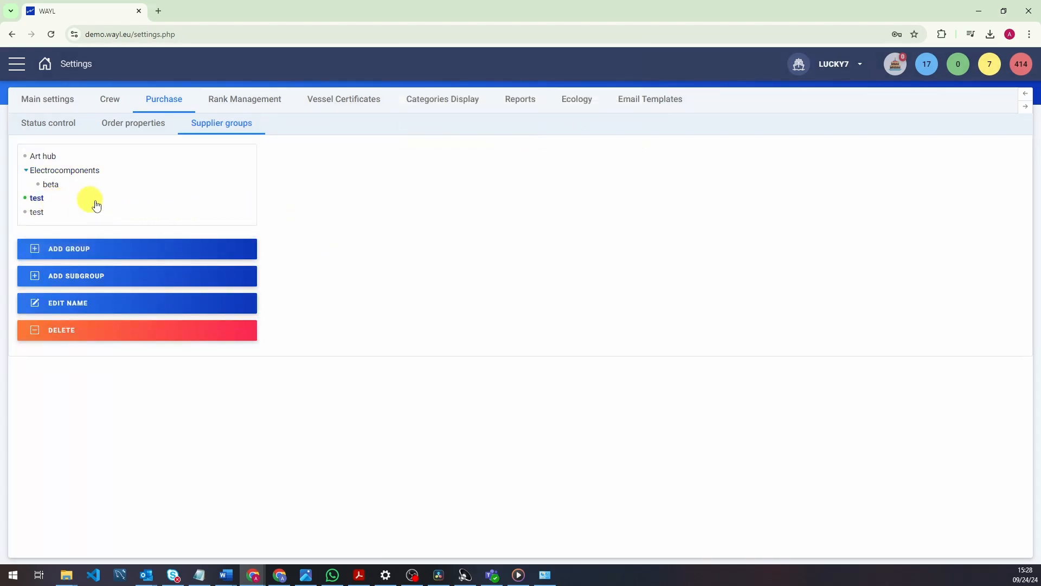
left_click(67, 307)
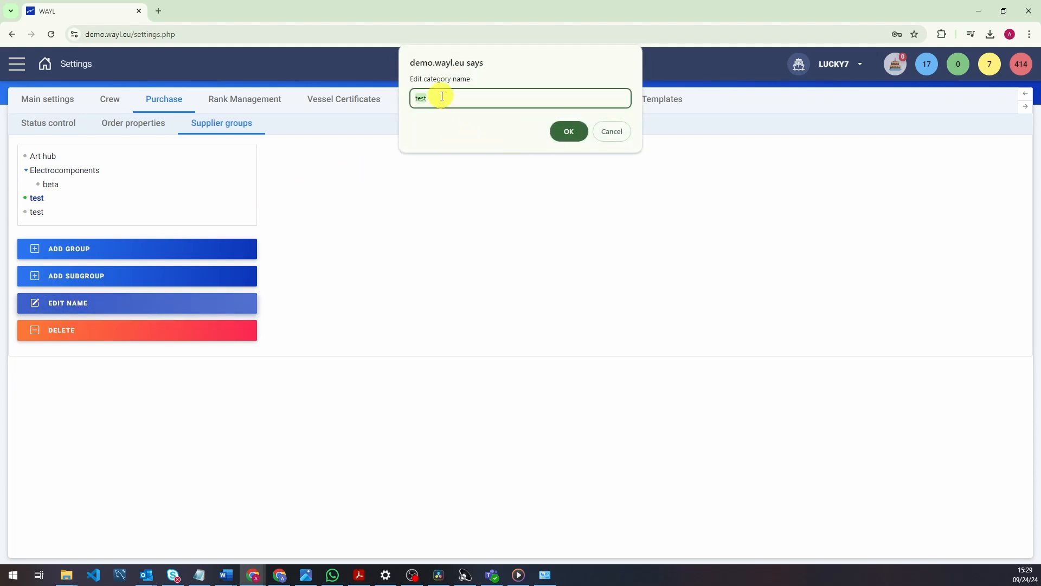
type("11111")
left_click(561, 129)
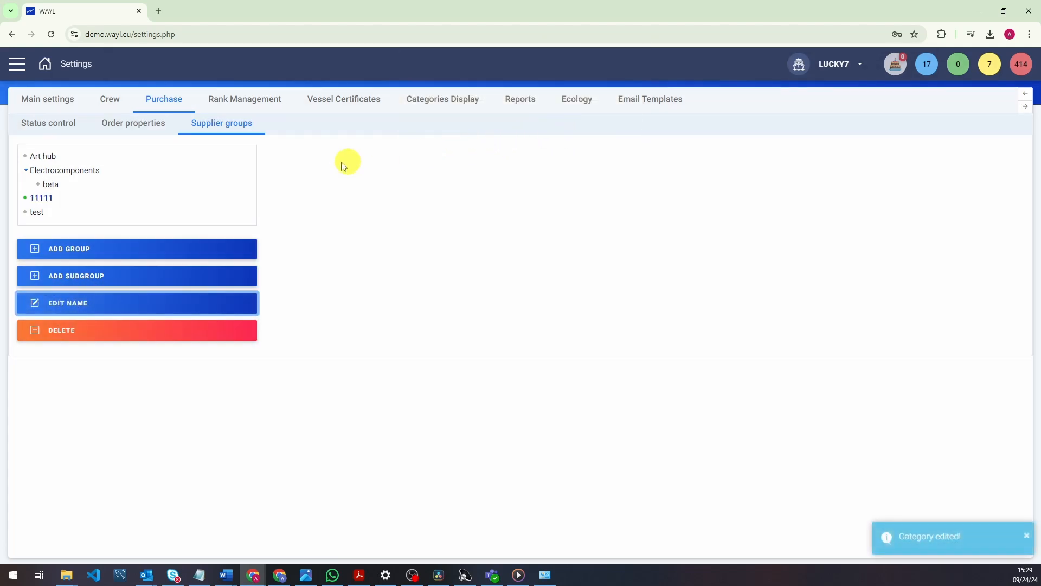
left_click(63, 330)
left_click(566, 103)
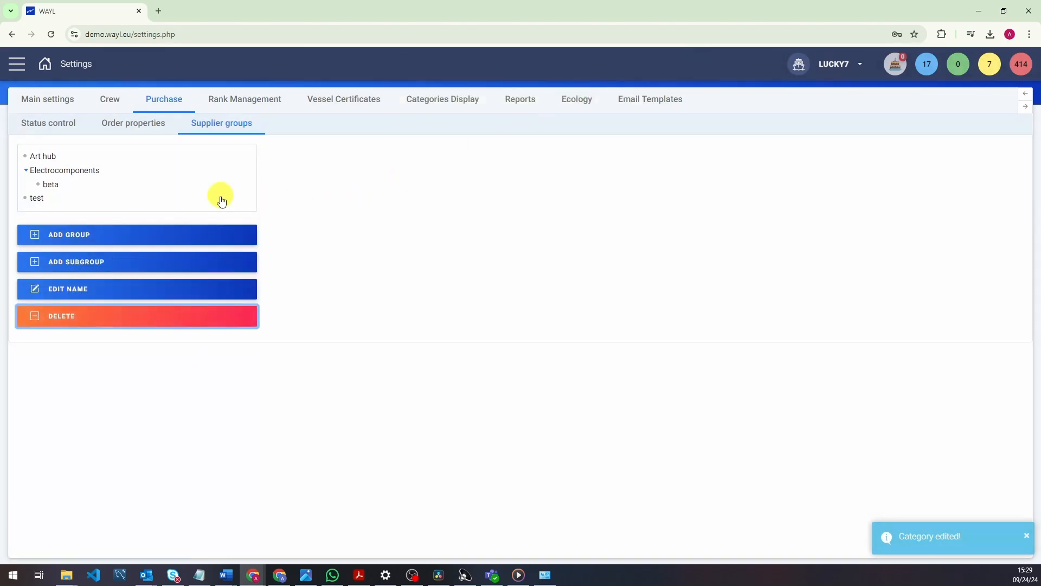